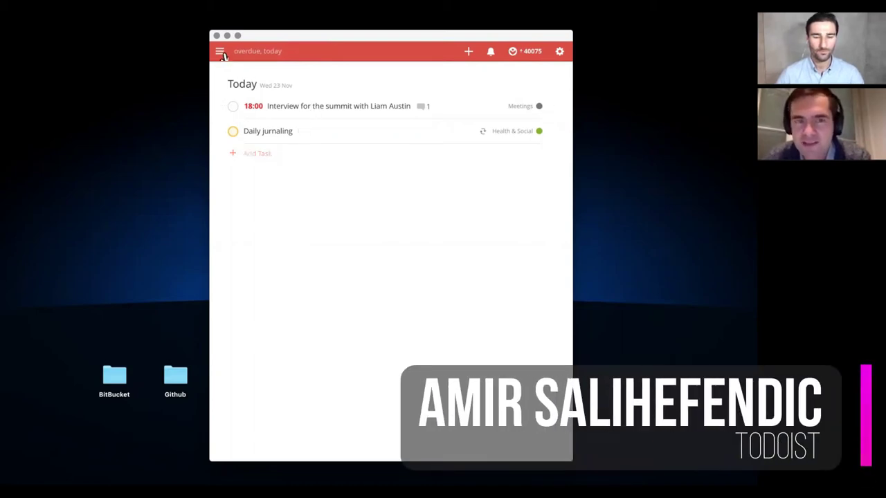
- Browse the navigation menu's saved filters and projects, then return to Today
{"action": "left_click", "coordinate": [220, 52]}
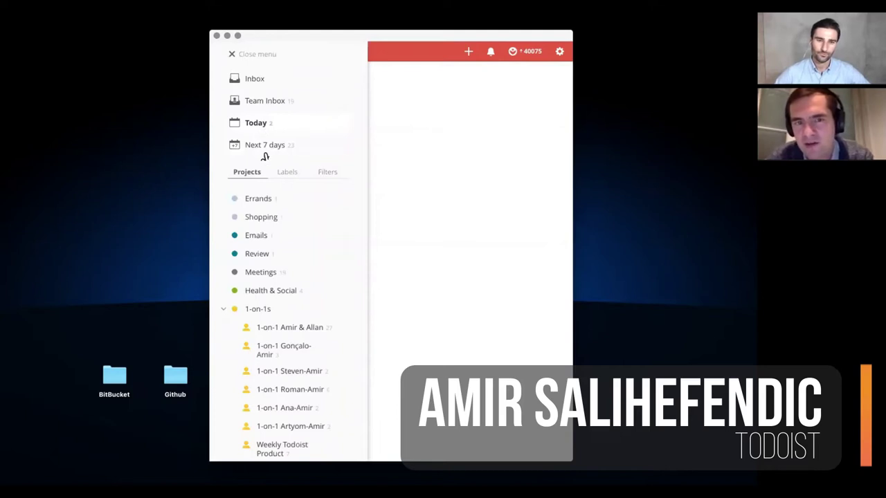
{"action": "left_click", "coordinate": [331, 175]}
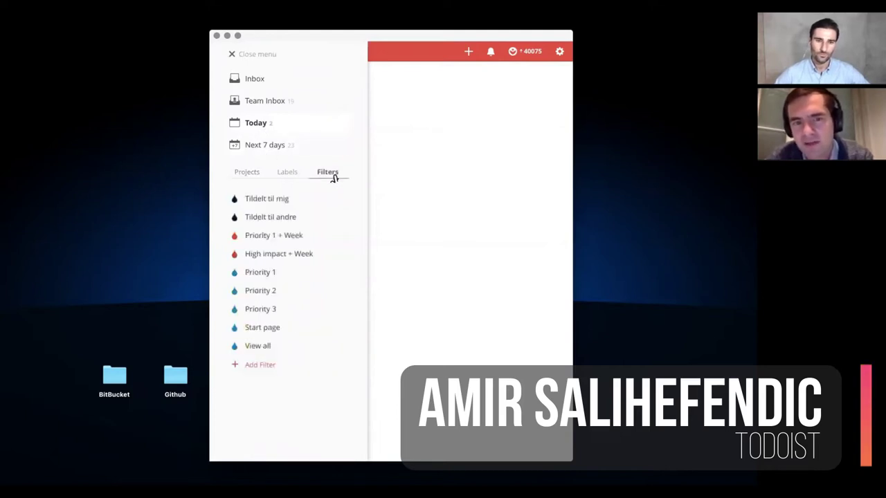
{"action": "left_click", "coordinate": [245, 177]}
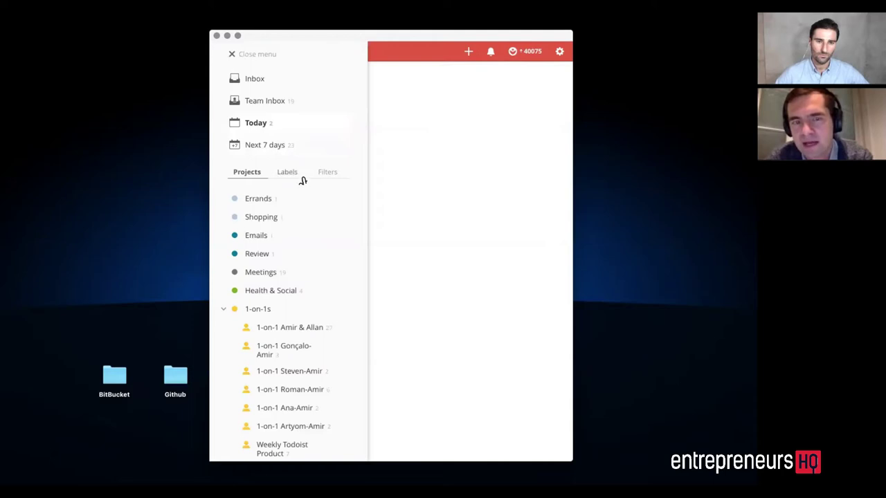
{"action": "left_click", "coordinate": [261, 124]}
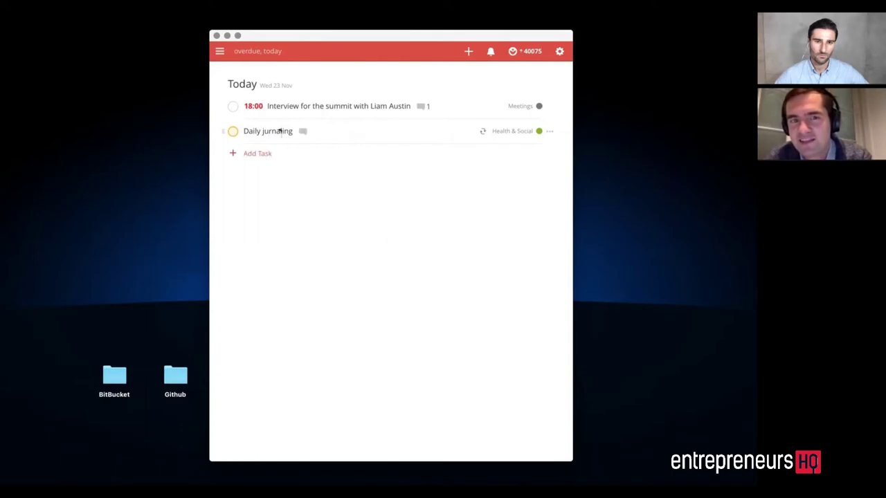
- Show the Next 7 days view, scrolled down to Tomorrow, Thu 24 Nov
{"action": "left_click", "coordinate": [219, 51]}
{"action": "left_click", "coordinate": [274, 153]}
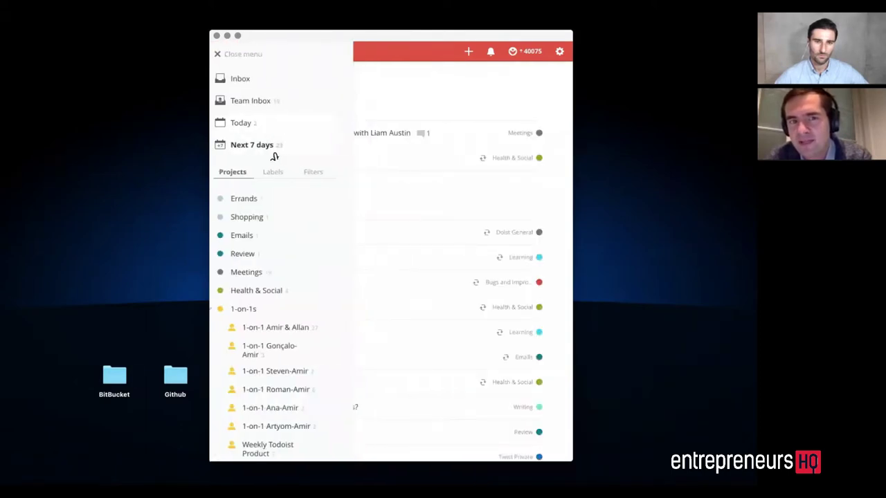
{"action": "scroll", "coordinate": [380, 192], "scroll_direction": "down", "scroll_amount": 2}
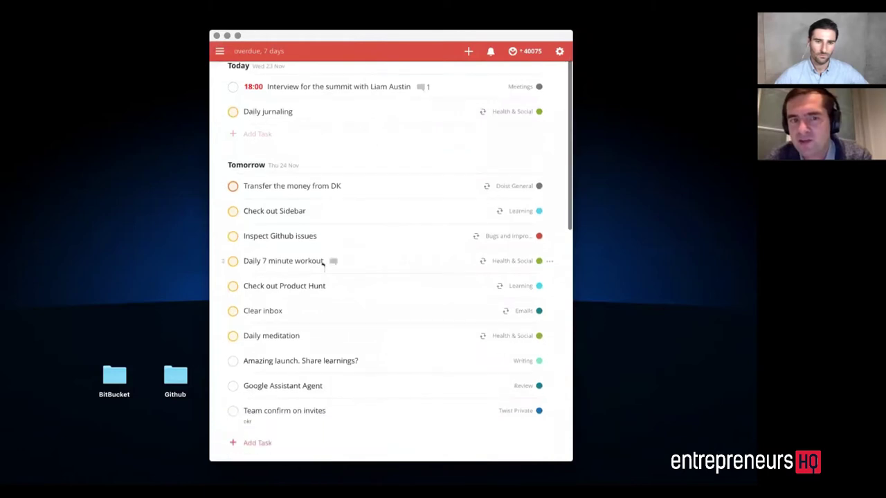
{"action": "scroll", "coordinate": [329, 254], "scroll_direction": "down", "scroll_amount": 1}
{"action": "scroll", "coordinate": [341, 169], "scroll_direction": "down", "scroll_amount": 4}
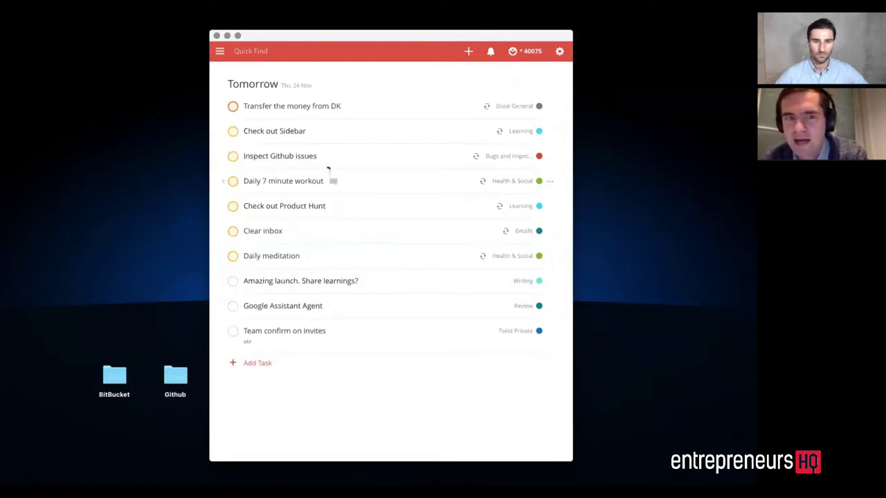
- Open the Review project, then Emails with its Clear inbox task, and scroll the project list
{"action": "left_click", "coordinate": [523, 306]}
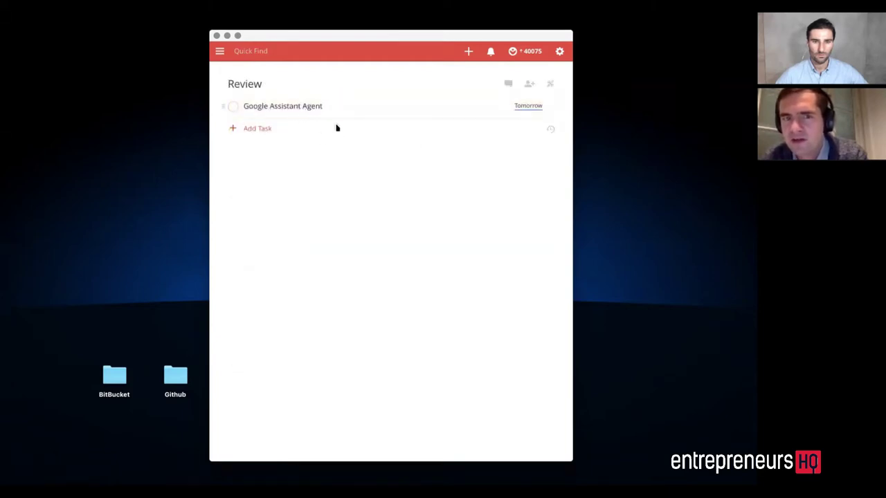
{"action": "left_click", "coordinate": [219, 54]}
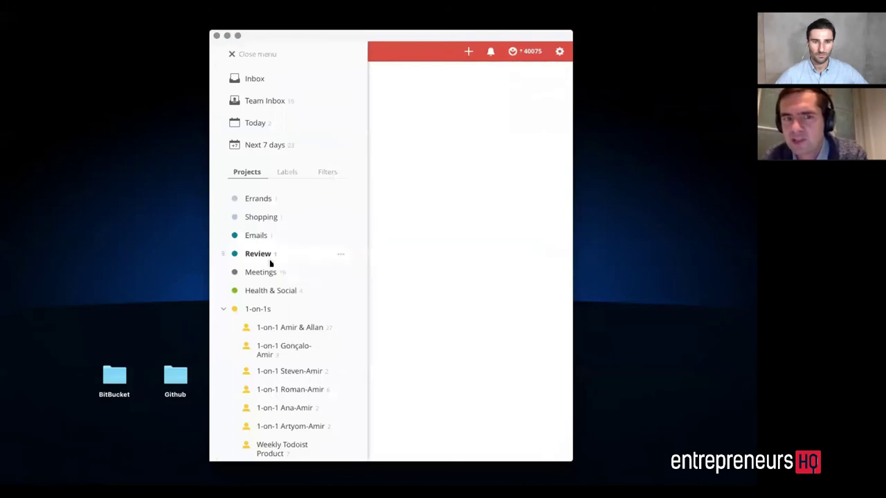
{"action": "left_click", "coordinate": [279, 243]}
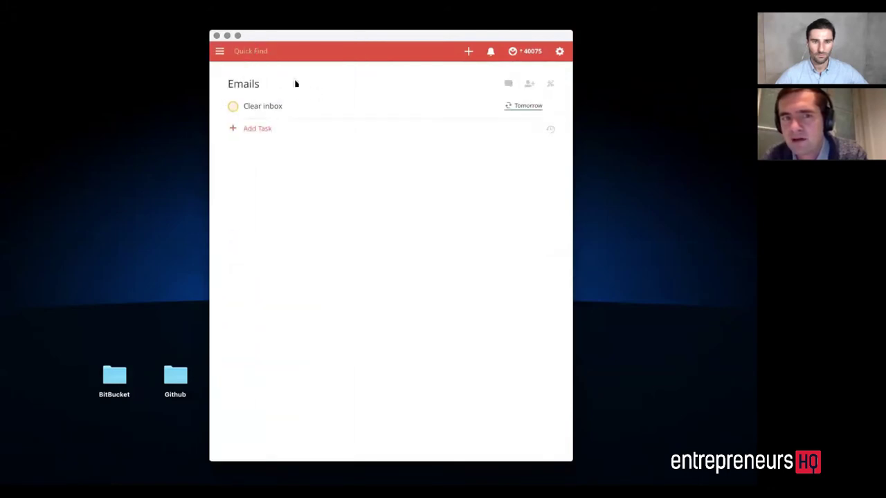
{"action": "left_click", "coordinate": [223, 54]}
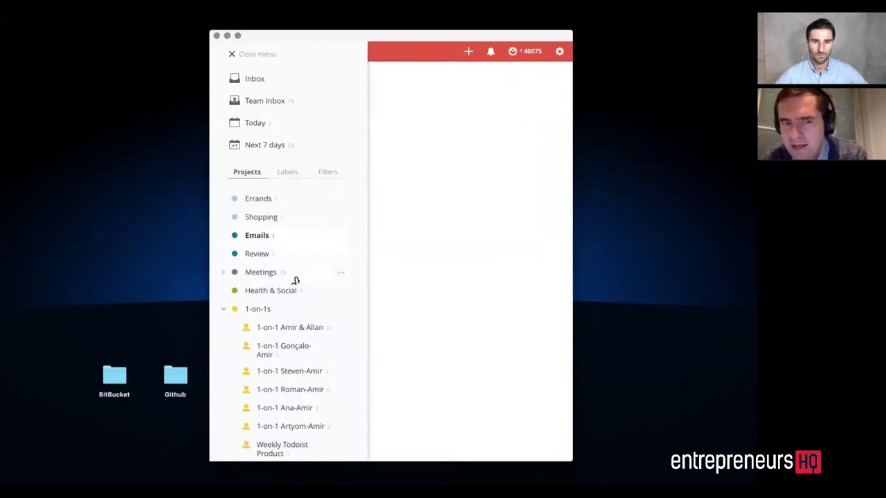
{"action": "scroll", "coordinate": [303, 297], "scroll_direction": "down", "scroll_amount": 3}
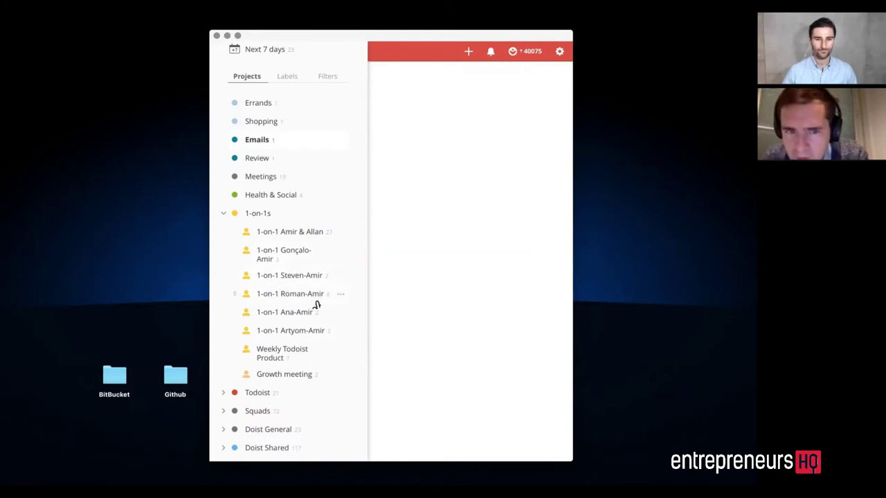
- View a 1-on-1 project, then expand Squads to reveal Smart Schedule and its other sub-projects
{"action": "left_click", "coordinate": [311, 297]}
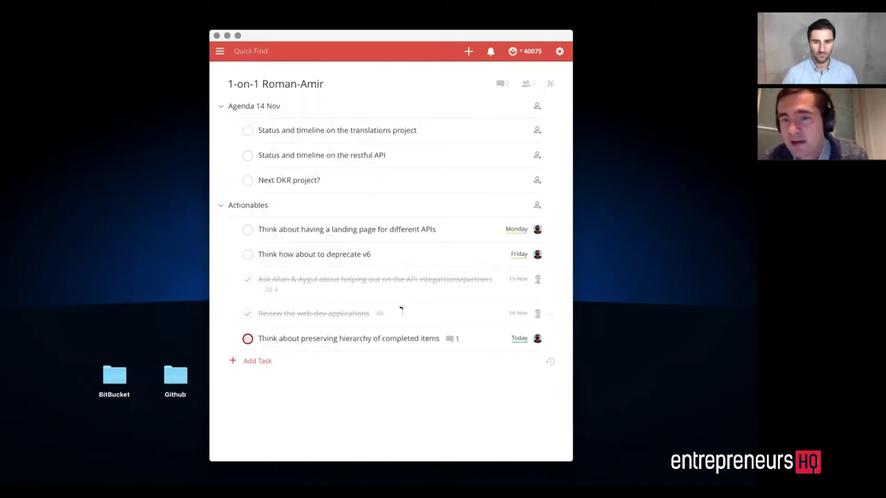
{"action": "left_click", "coordinate": [220, 51]}
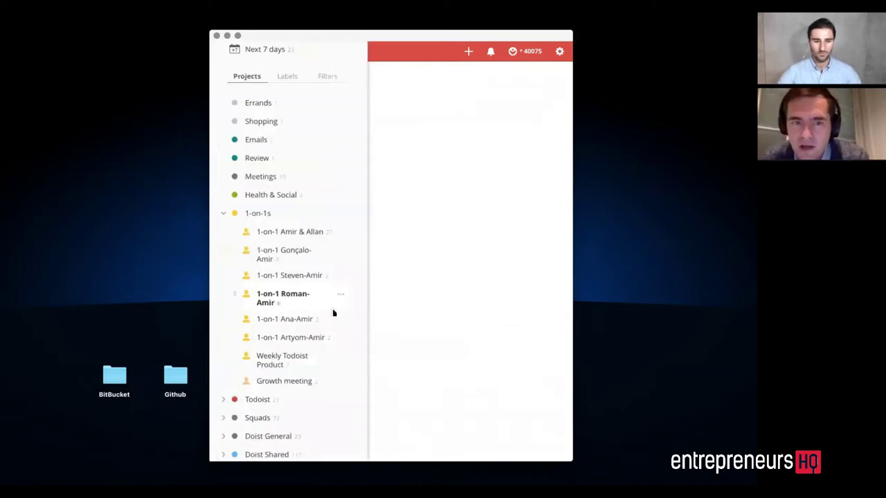
{"action": "scroll", "coordinate": [333, 313], "scroll_direction": "down", "scroll_amount": 3}
{"action": "scroll", "coordinate": [339, 304], "scroll_direction": "down", "scroll_amount": 4}
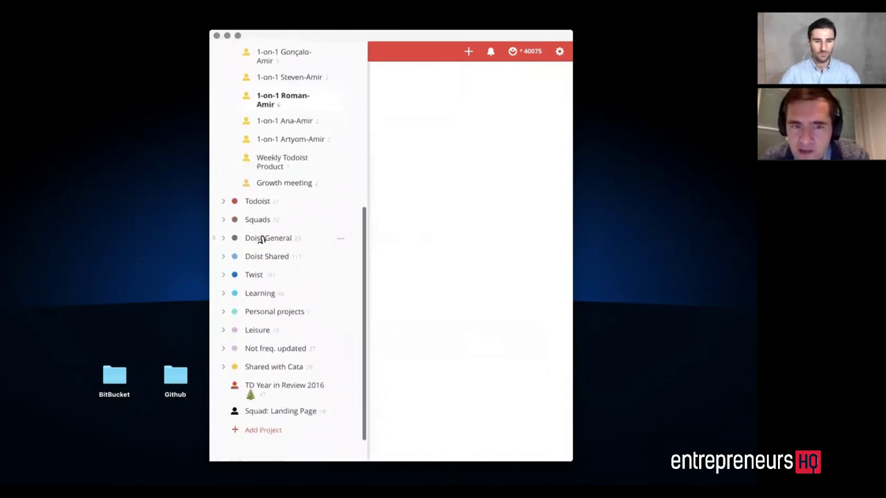
{"action": "left_click", "coordinate": [224, 220]}
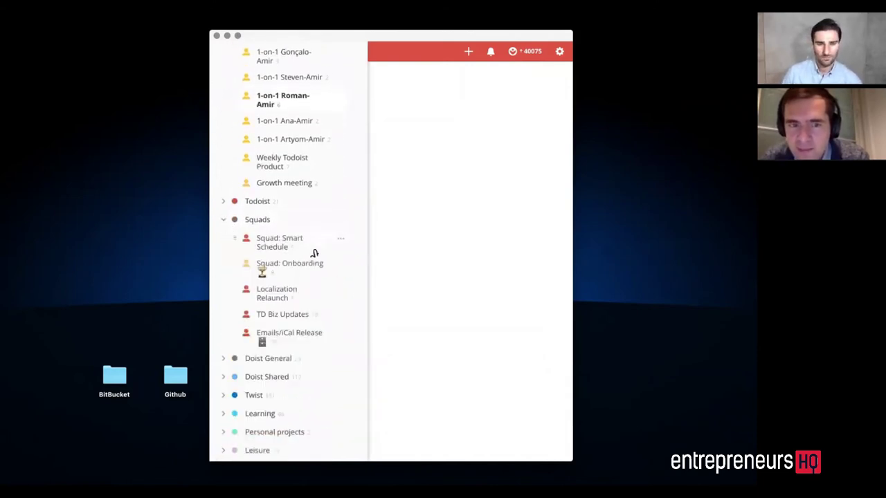
{"action": "left_click", "coordinate": [303, 340]}
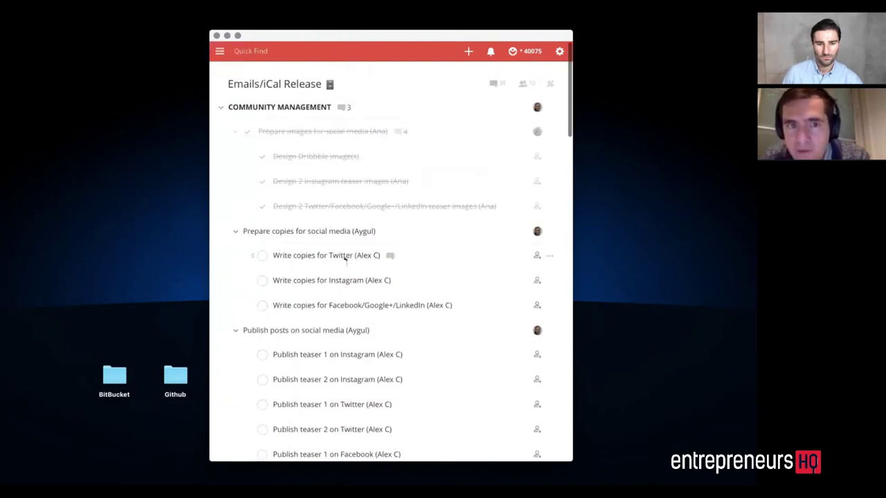
{"action": "scroll", "coordinate": [331, 151], "scroll_direction": "down", "scroll_amount": 1}
{"action": "scroll", "coordinate": [331, 151], "scroll_direction": "down", "scroll_amount": 3}
{"action": "scroll", "coordinate": [330, 151], "scroll_direction": "up", "scroll_amount": 4}
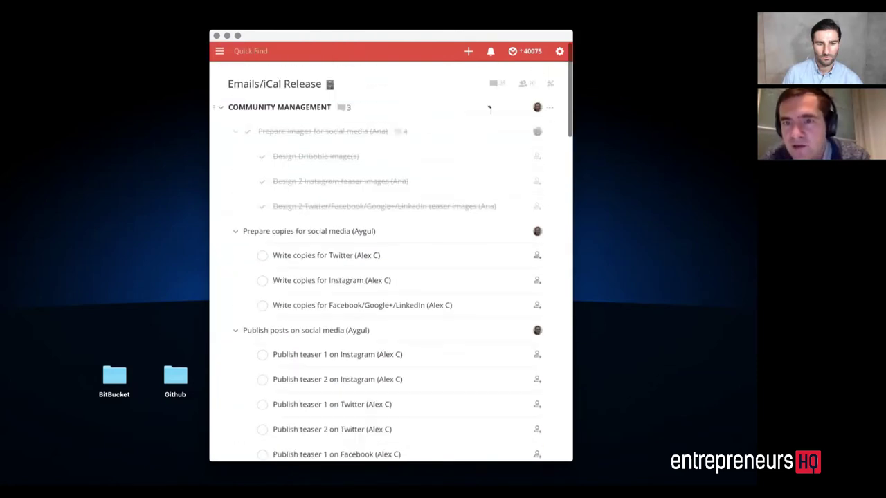
{"action": "left_click", "coordinate": [522, 84]}
{"action": "left_click", "coordinate": [526, 127]}
{"action": "scroll", "coordinate": [411, 255], "scroll_direction": "down", "scroll_amount": 10}
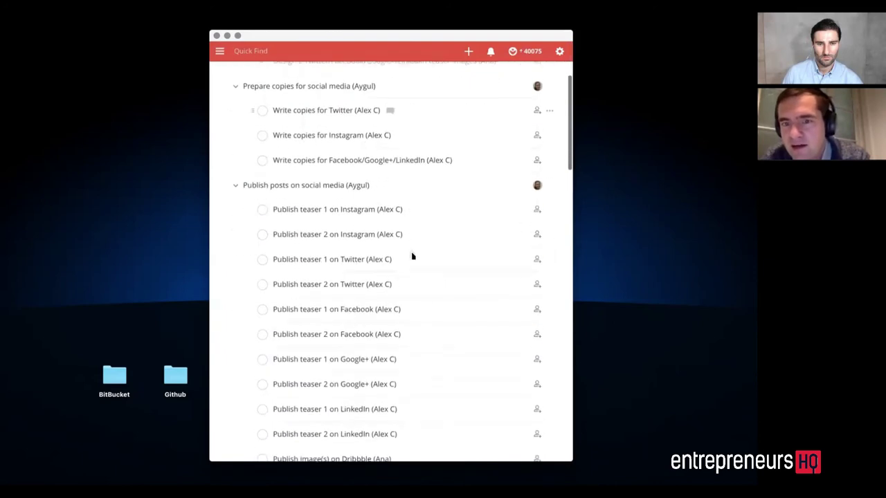
{"action": "scroll", "coordinate": [411, 255], "scroll_direction": "down", "scroll_amount": 15}
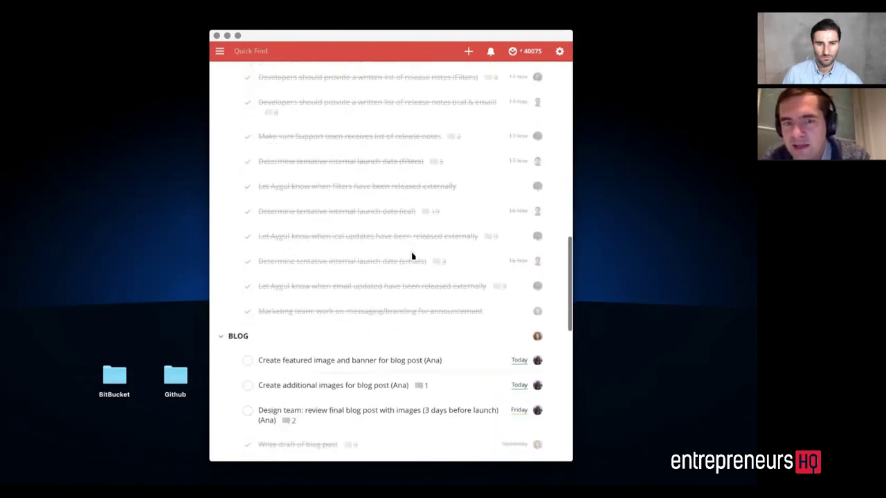
{"action": "scroll", "coordinate": [409, 256], "scroll_direction": "down", "scroll_amount": 2}
{"action": "scroll", "coordinate": [405, 228], "scroll_direction": "up", "scroll_amount": 3}
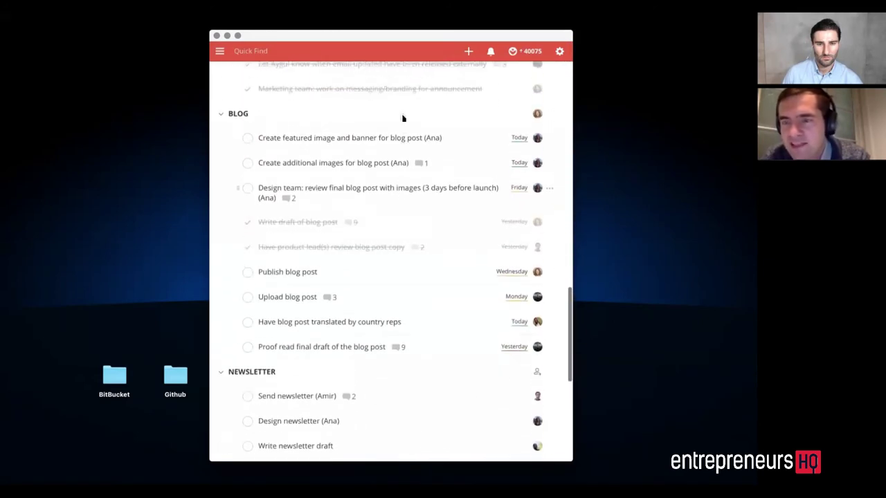
{"action": "scroll", "coordinate": [403, 211], "scroll_direction": "up", "scroll_amount": 12}
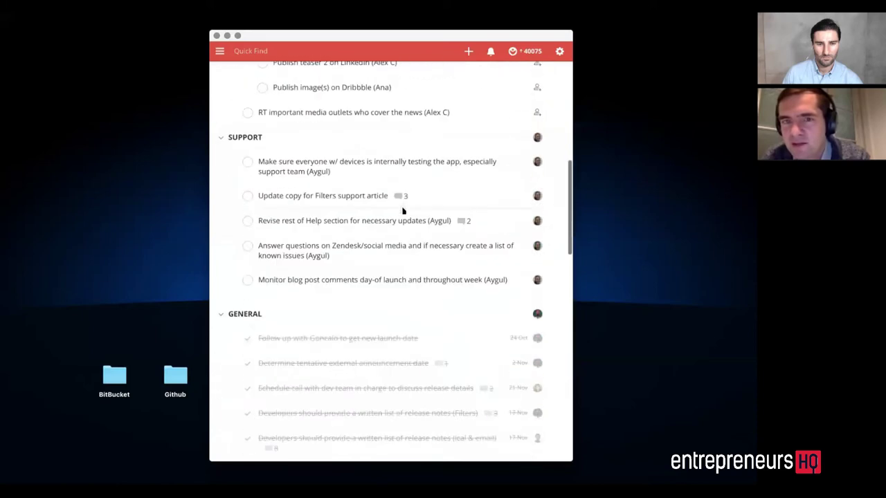
{"action": "left_click", "coordinate": [219, 51]}
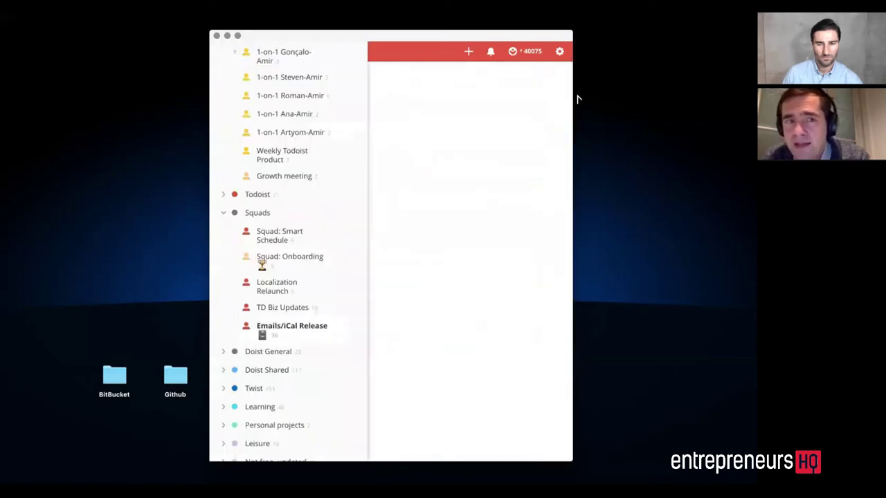
{"action": "left_click", "coordinate": [263, 325]}
{"action": "left_click", "coordinate": [491, 53]}
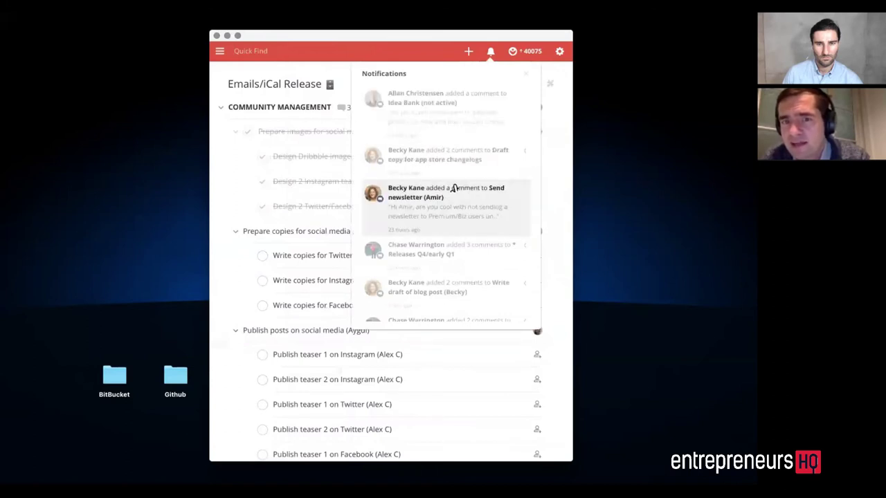
{"action": "scroll", "coordinate": [455, 188], "scroll_direction": "down", "scroll_amount": 2}
{"action": "left_click", "coordinate": [324, 99]}
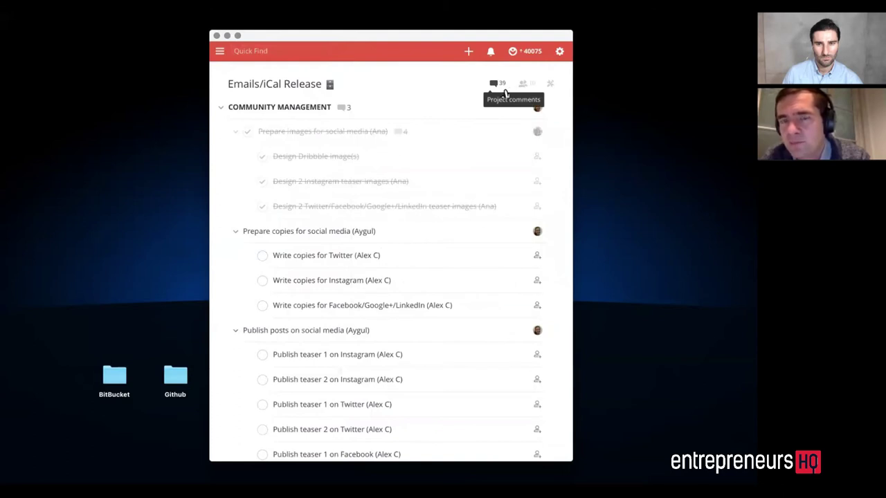
{"action": "scroll", "coordinate": [430, 169], "scroll_direction": "down", "scroll_amount": 10}
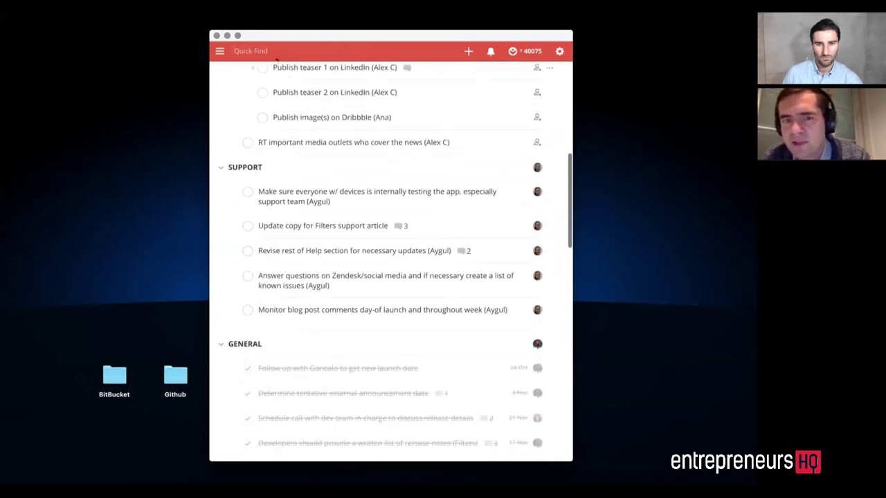
- Expand Learning in the sidebar and open its Articles reading list
{"action": "left_click", "coordinate": [218, 52]}
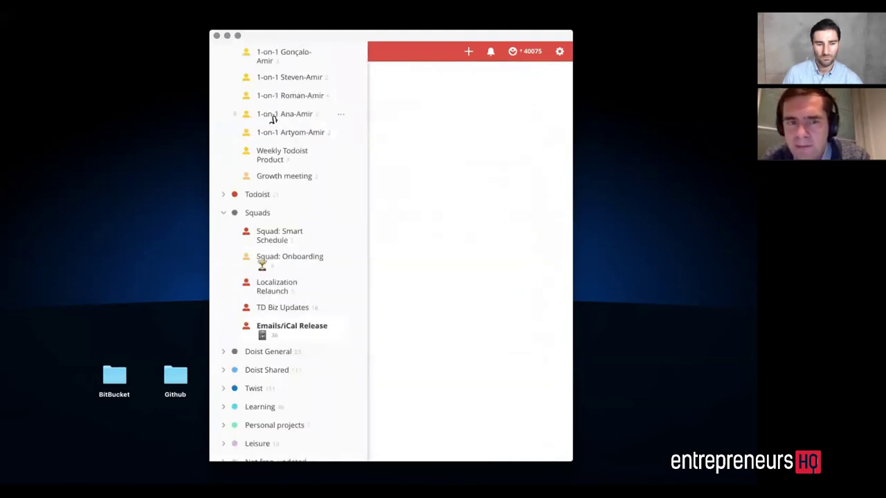
{"action": "scroll", "coordinate": [272, 118], "scroll_direction": "down", "scroll_amount": 2}
{"action": "scroll", "coordinate": [274, 119], "scroll_direction": "down", "scroll_amount": 5}
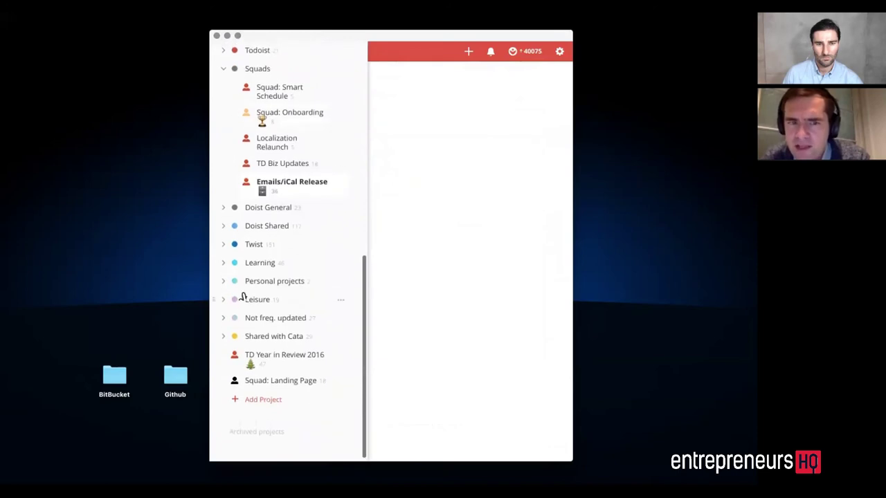
{"action": "left_click", "coordinate": [223, 264]}
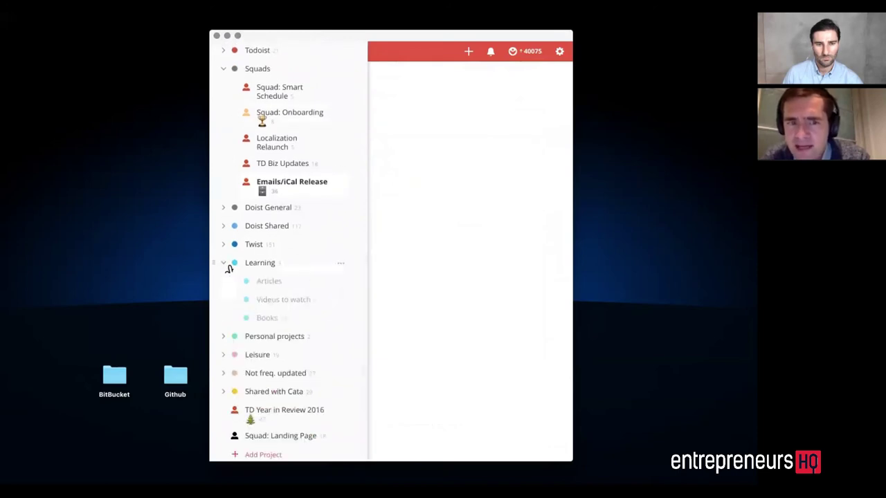
{"action": "left_click", "coordinate": [290, 286]}
{"action": "scroll", "coordinate": [348, 257], "scroll_direction": "down", "scroll_amount": 3}
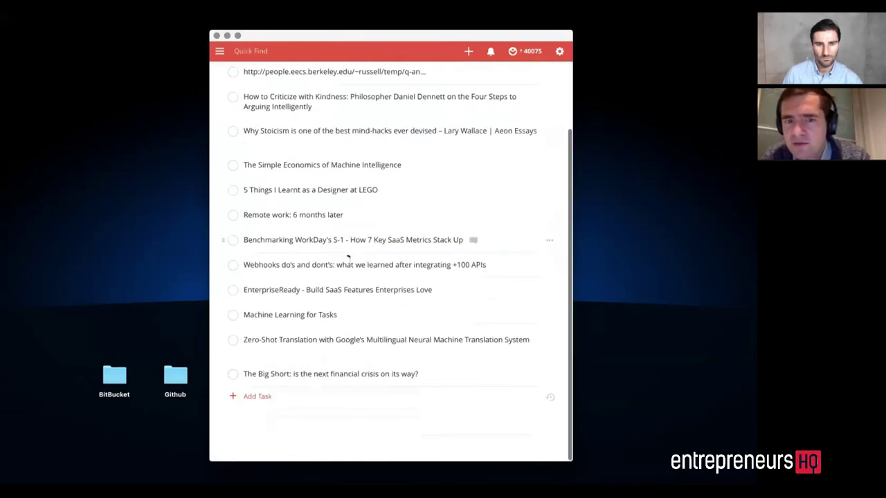
{"action": "scroll", "coordinate": [373, 131], "scroll_direction": "up", "scroll_amount": 3}
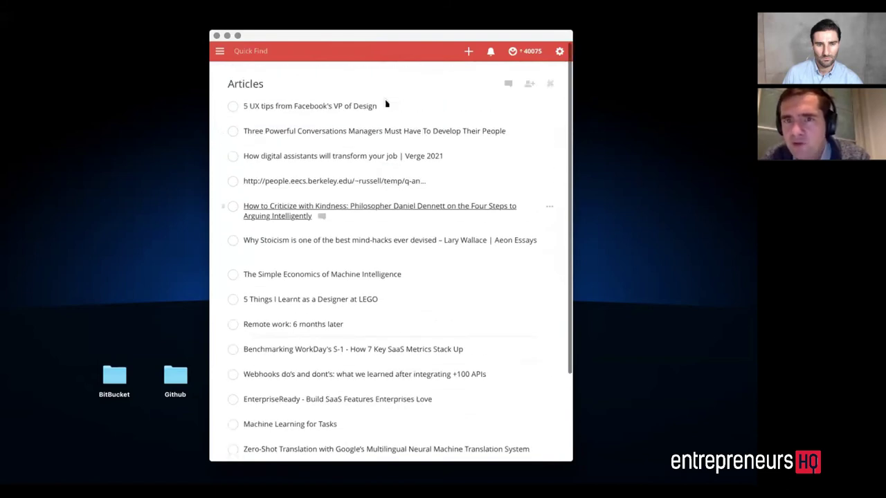
- Bring Chrome forward and show the Todoist extension's I dag view for Wed 23 Nov
{"action": "mouse_move", "coordinate": [265, 463]}
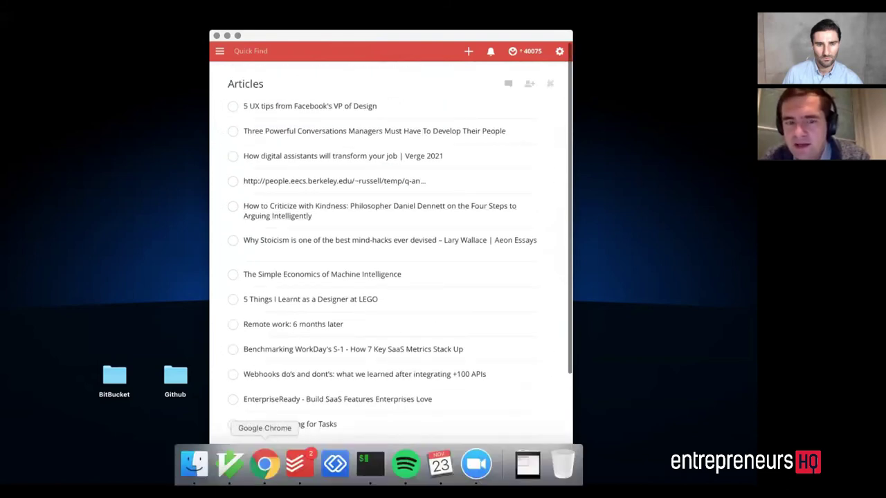
{"action": "left_click", "coordinate": [265, 463]}
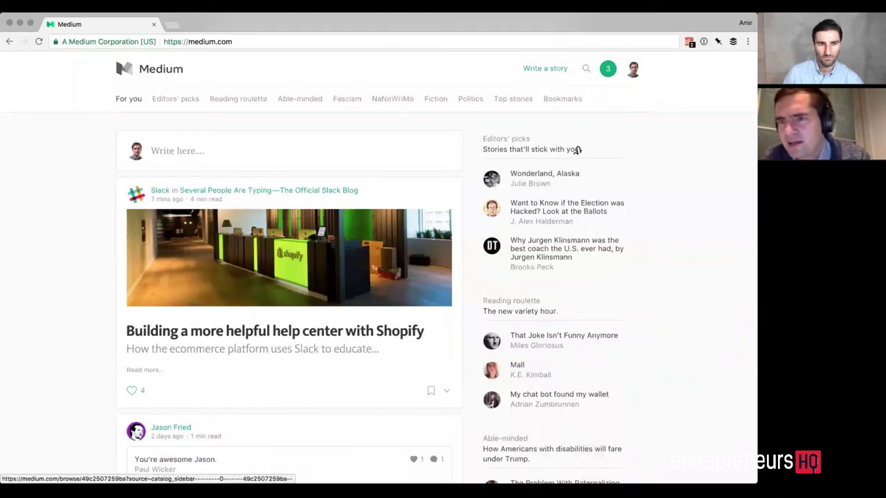
{"action": "left_click", "coordinate": [690, 43]}
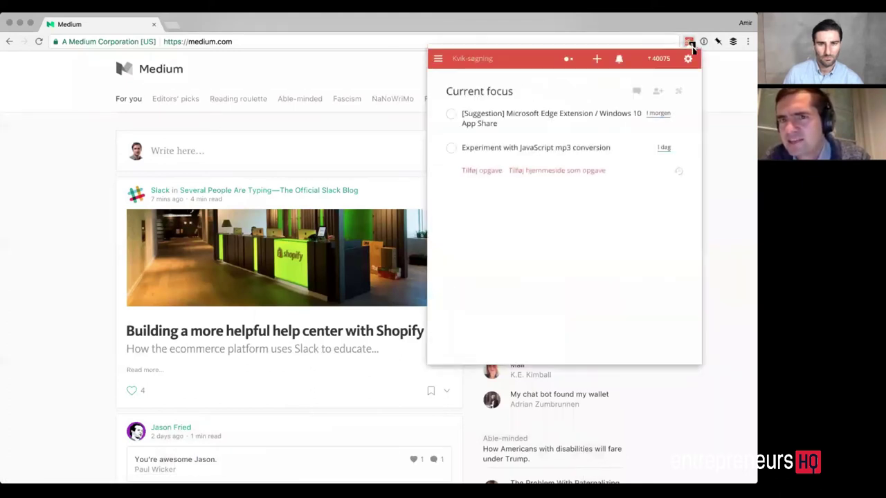
{"action": "left_click", "coordinate": [438, 58]}
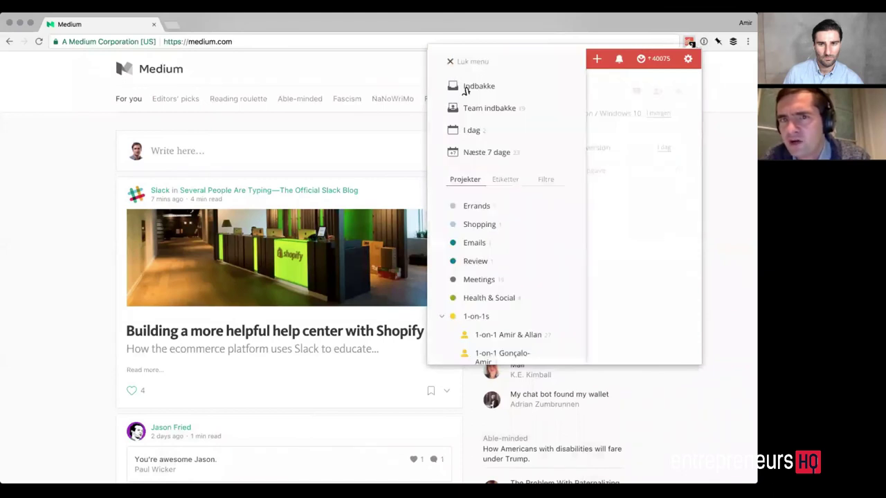
{"action": "left_click", "coordinate": [492, 134]}
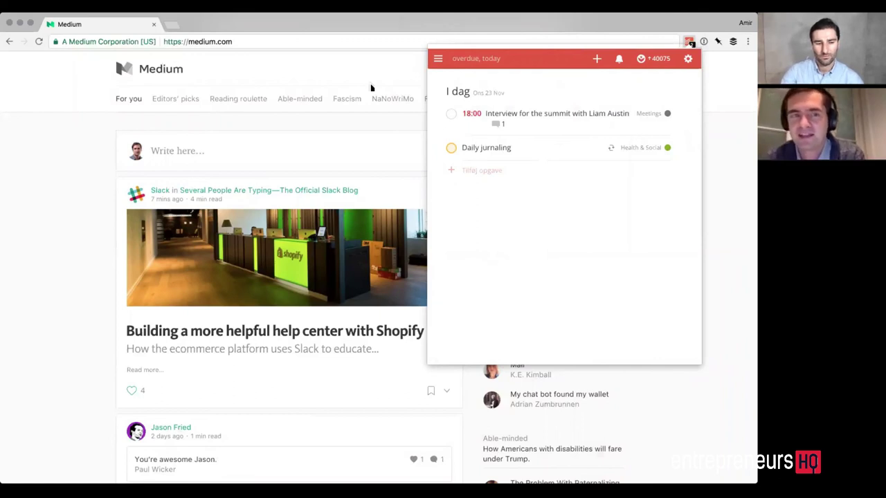
- Open the Slack help-center article and start a Todoist task from its link and title
{"action": "left_click", "coordinate": [354, 321]}
{"action": "scroll", "coordinate": [295, 289], "scroll_direction": "down", "scroll_amount": 2}
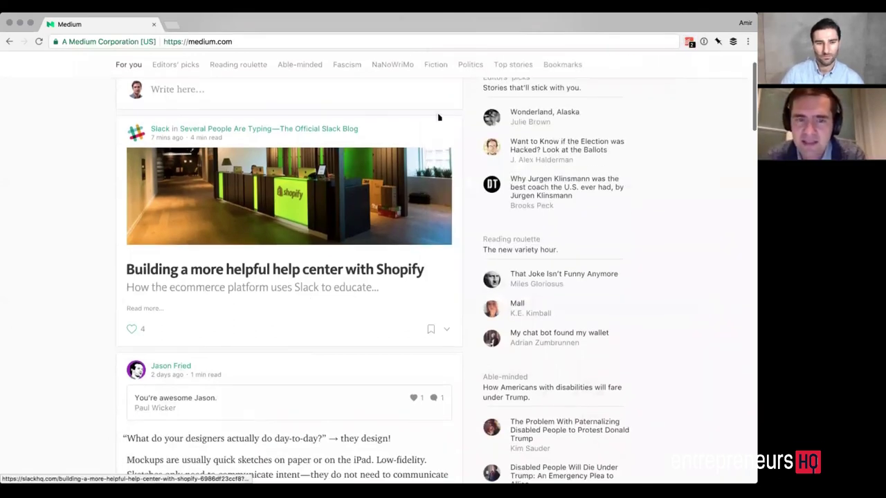
{"action": "left_click", "coordinate": [690, 43]}
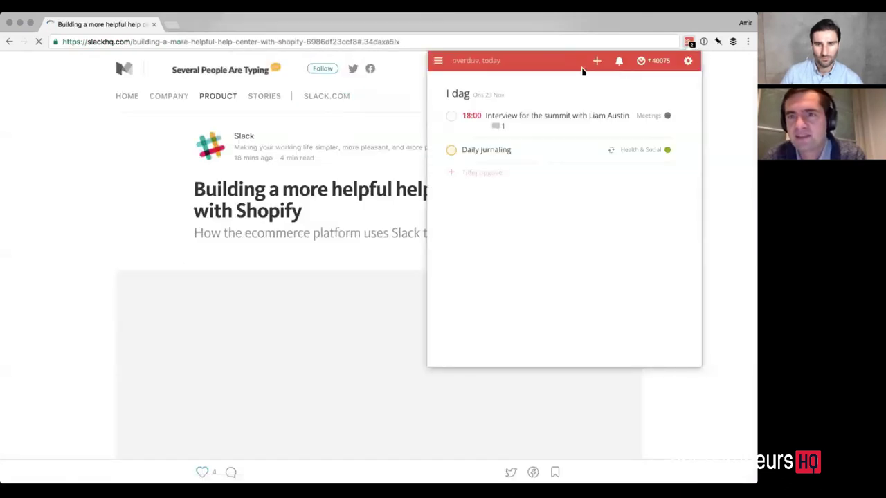
{"action": "left_click", "coordinate": [597, 62]}
{"action": "left_click", "coordinate": [516, 142]}
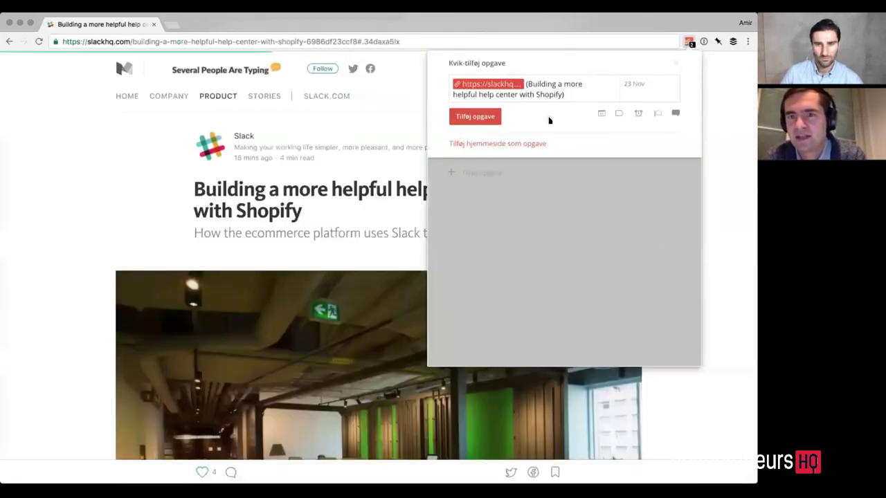
- Assign the task to #Articles, save it, and close the Todoist popup
{"action": "left_click", "coordinate": [578, 97]}
{"action": "type", "text": "#art"}
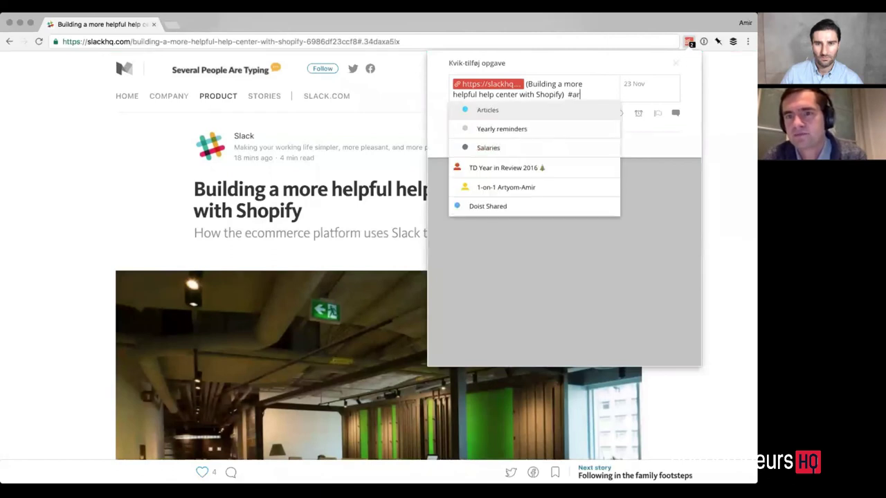
{"action": "left_click", "coordinate": [521, 111]}
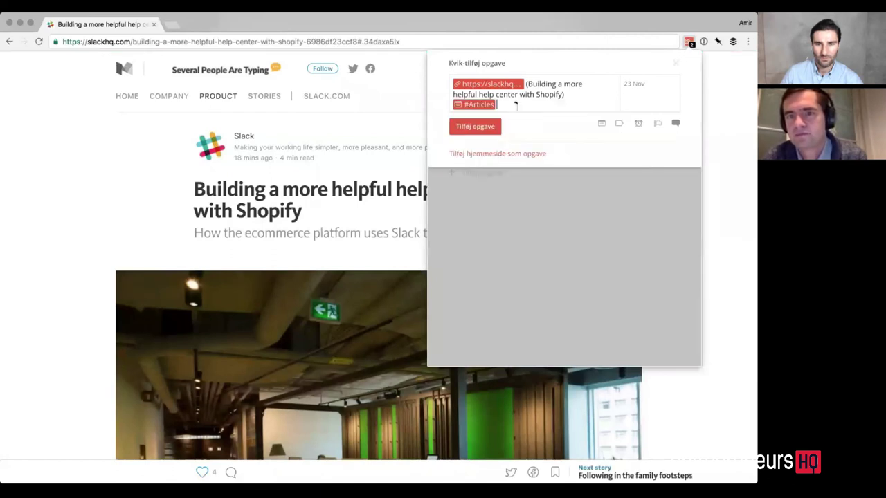
{"action": "left_click", "coordinate": [487, 135]}
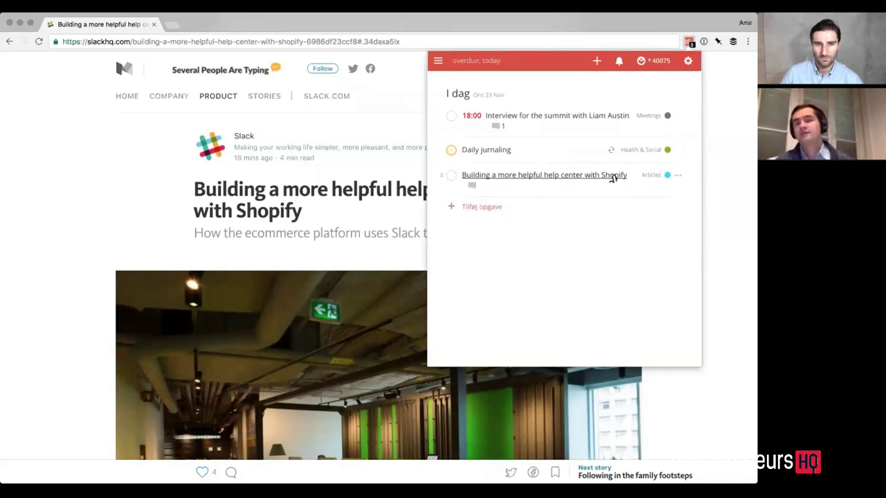
{"action": "left_click", "coordinate": [371, 130]}
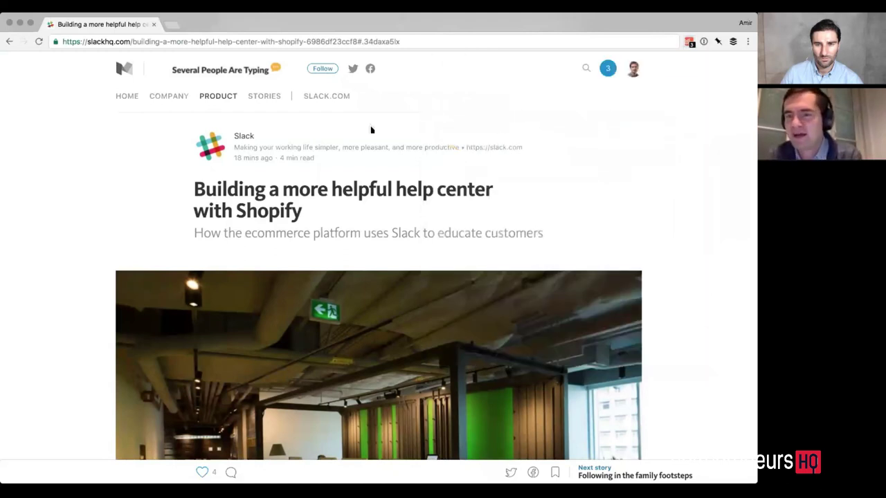